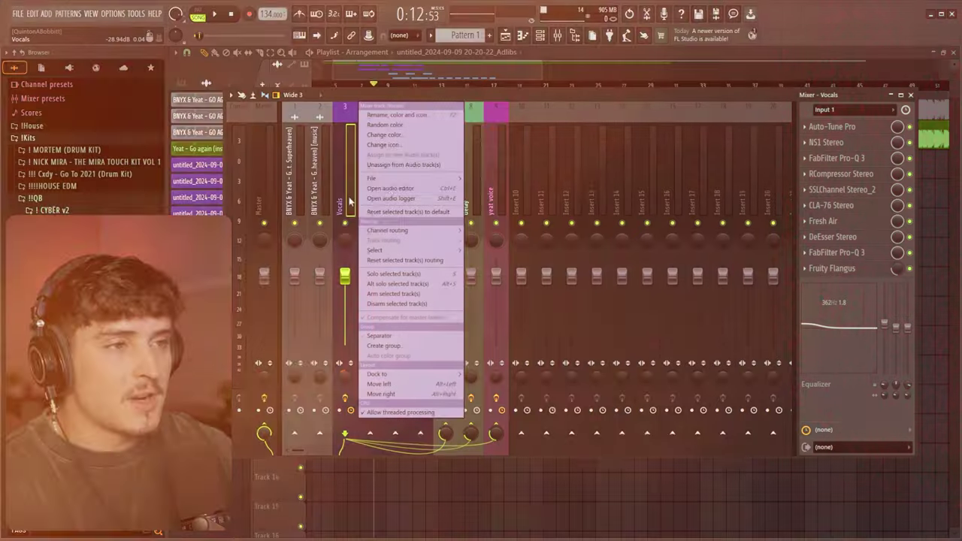
Step: Copy the Vocals mixer track's effect chain onto insert 12 and route it to the verb, delay and yeat voice sends
mouse_move(405, 178)
drag(492, 160, 583, 174)
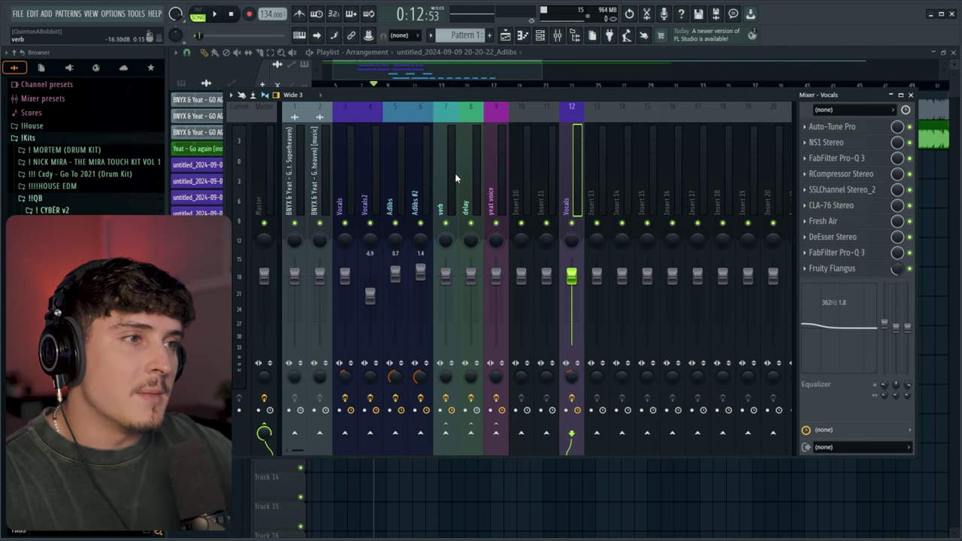
click(446, 434)
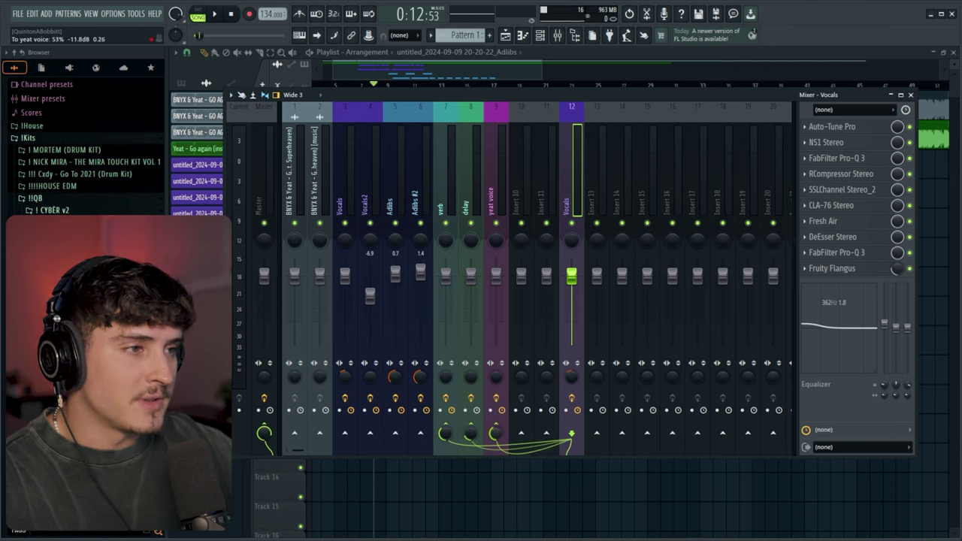
Step: Review the Auto-Tune Pro settings on the Vocals2 mixer track
mouse_move(373, 181)
mouse_down()
mouse_move(424, 186)
mouse_move(375, 188)
mouse_up()
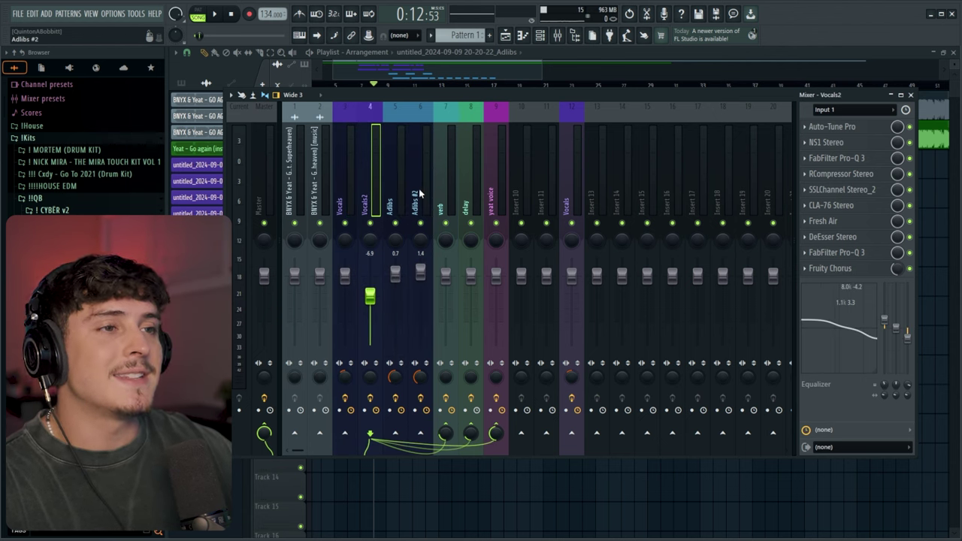
click(804, 133)
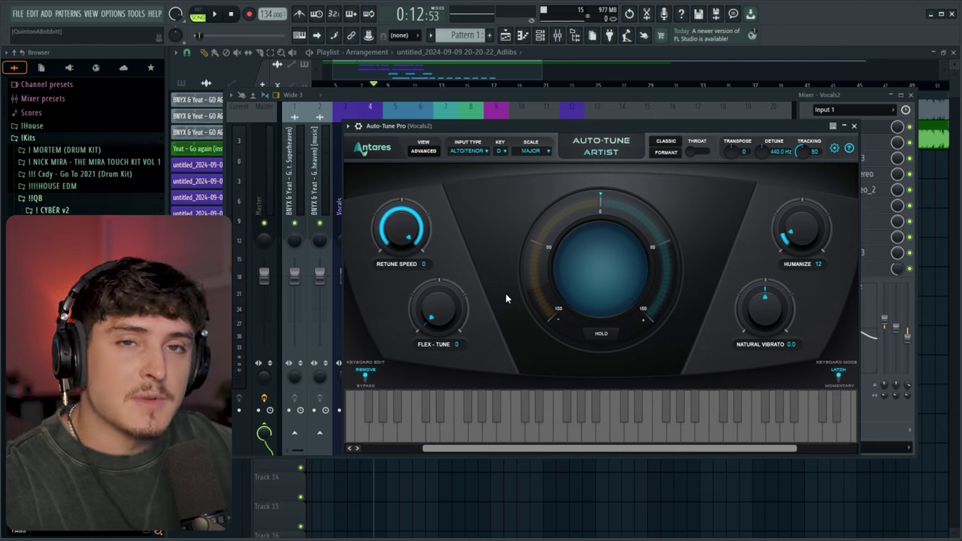
click(854, 126)
Step: Examine the NS1 noise suppressor and the first FabFilter Pro-Q 3 equalizer on the Vocals mixer track
click(346, 188)
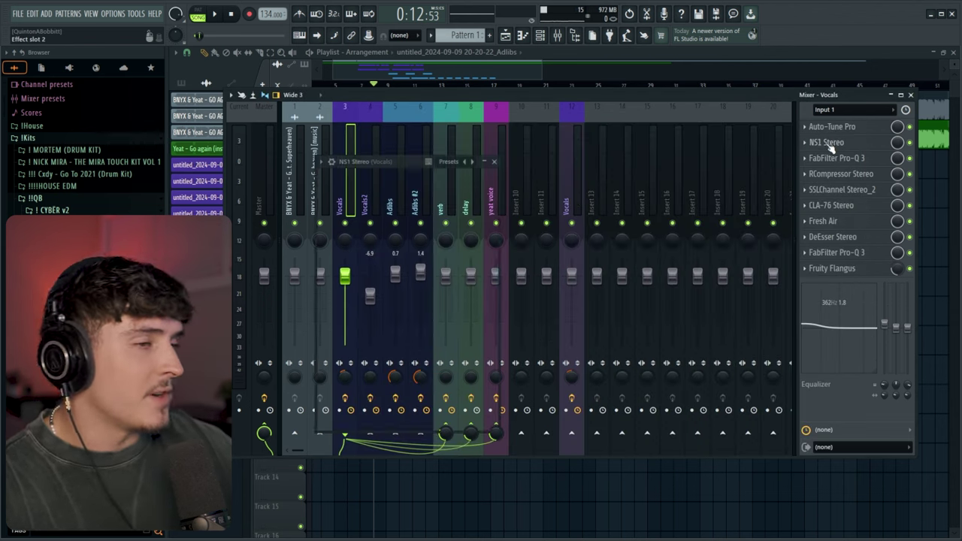
click(827, 143)
drag(393, 162, 407, 158)
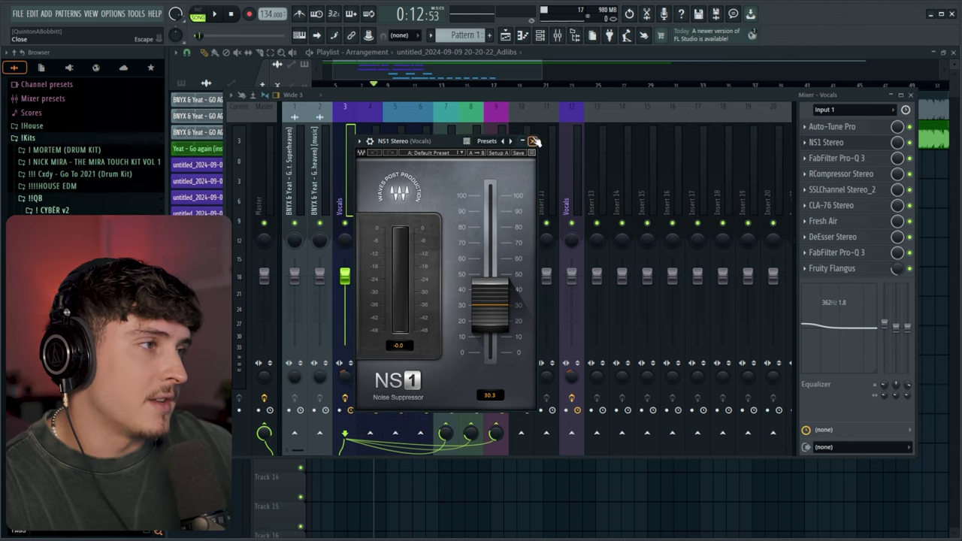
click(826, 143)
click(849, 159)
drag(632, 164, 632, 129)
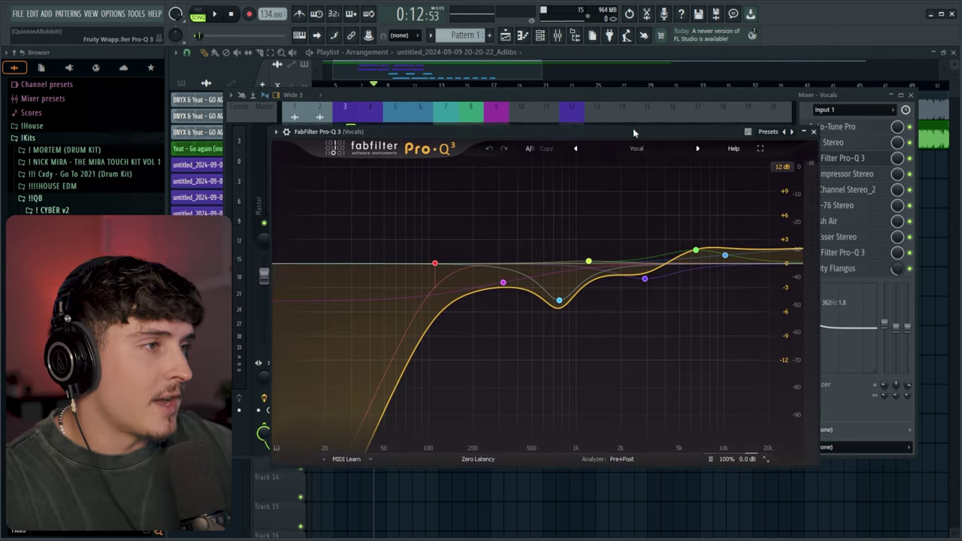
click(849, 159)
Step: Review the RCompressor, SSLChannel and CLA-76 settings on the Vocals track, including the CLA-76 attack value
click(859, 174)
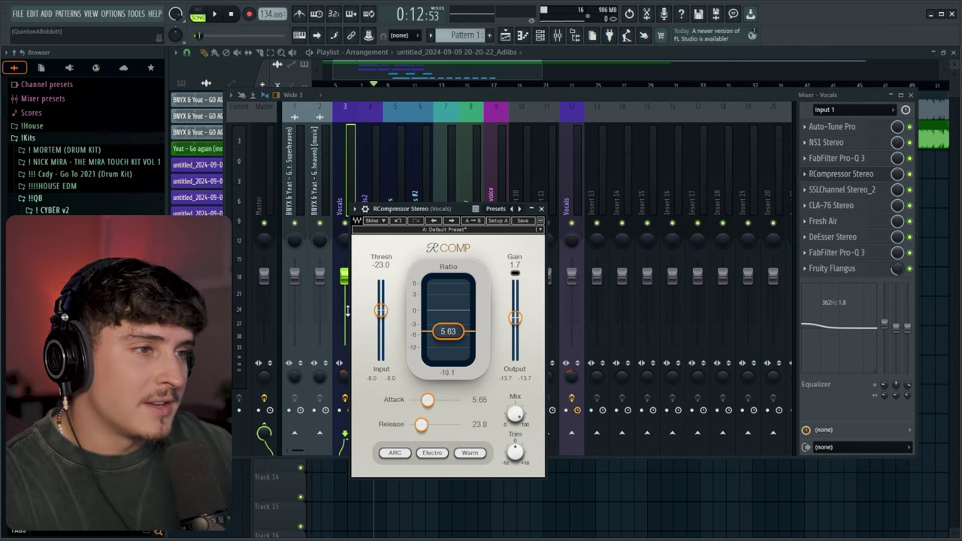
click(541, 210)
click(858, 189)
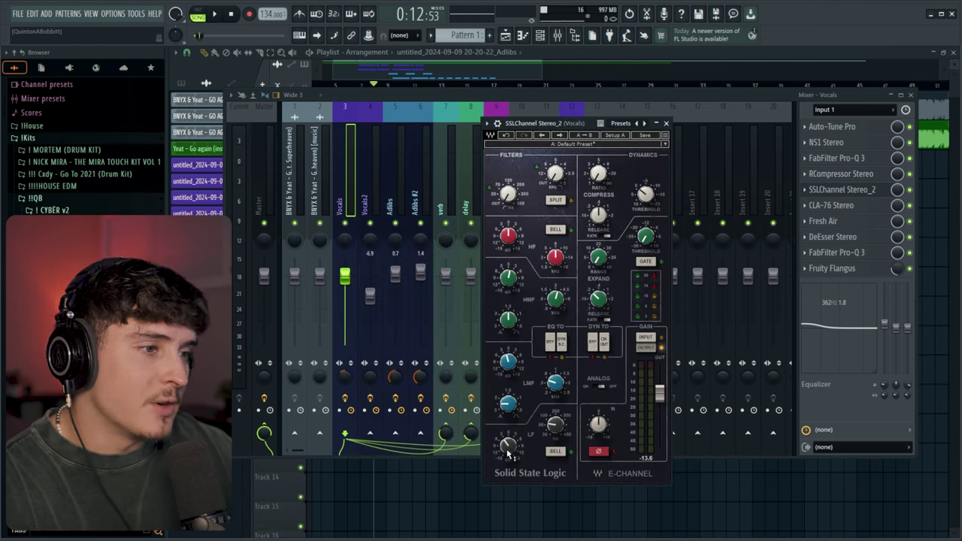
click(666, 123)
click(832, 205)
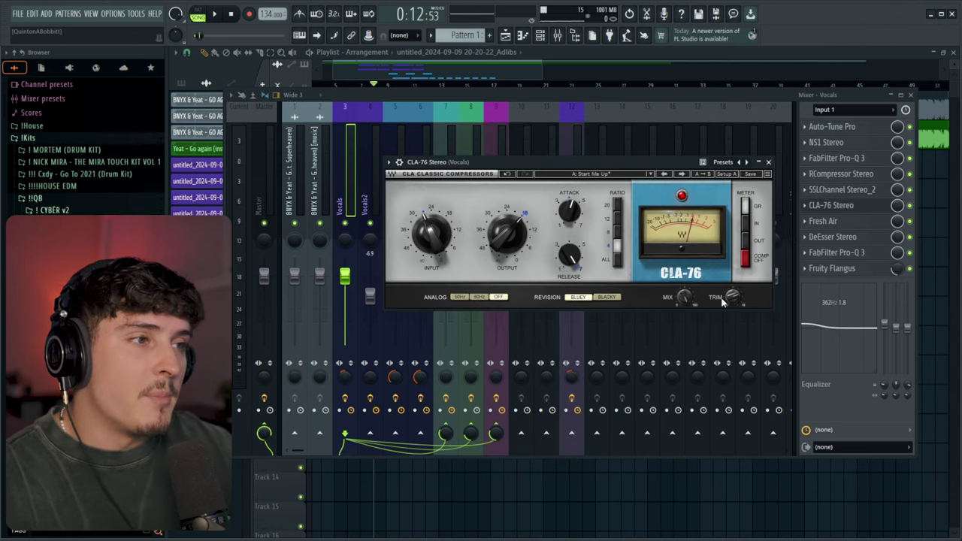
click(570, 211)
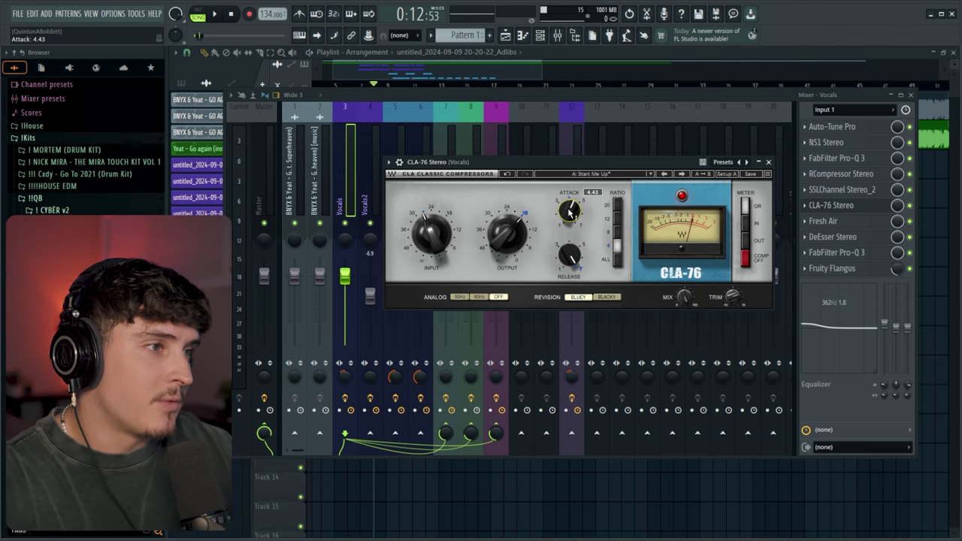
Step: Inspect the Fresh Air and DeEsser settings on the Vocals track
click(841, 221)
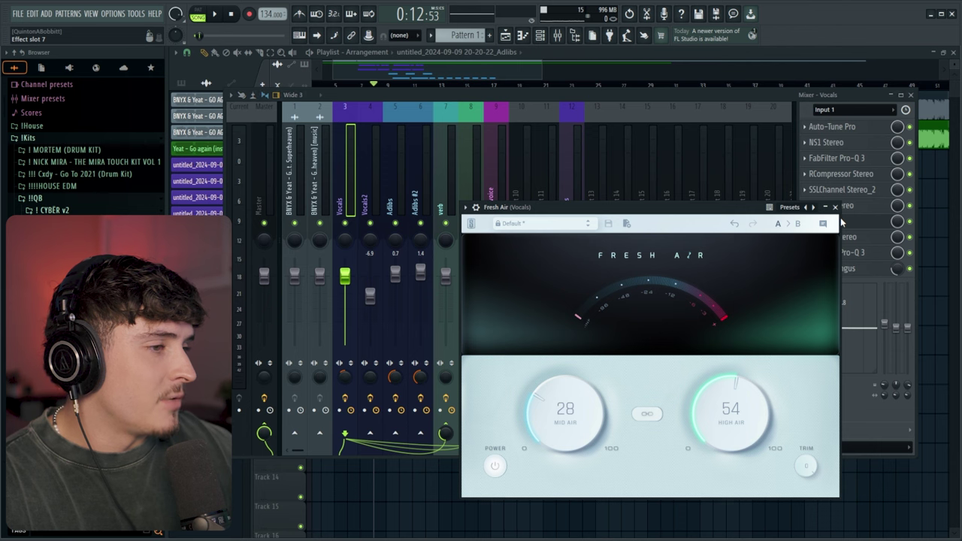
click(834, 206)
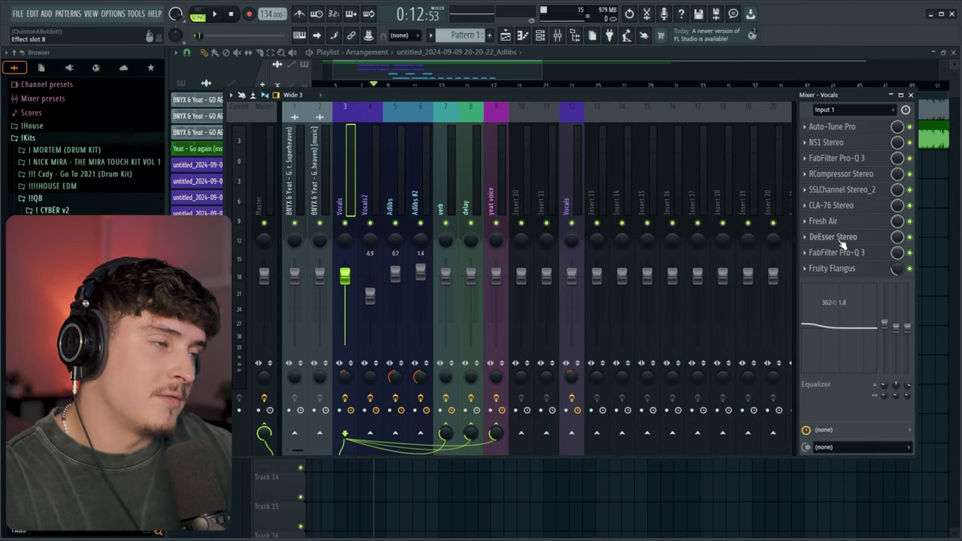
click(839, 238)
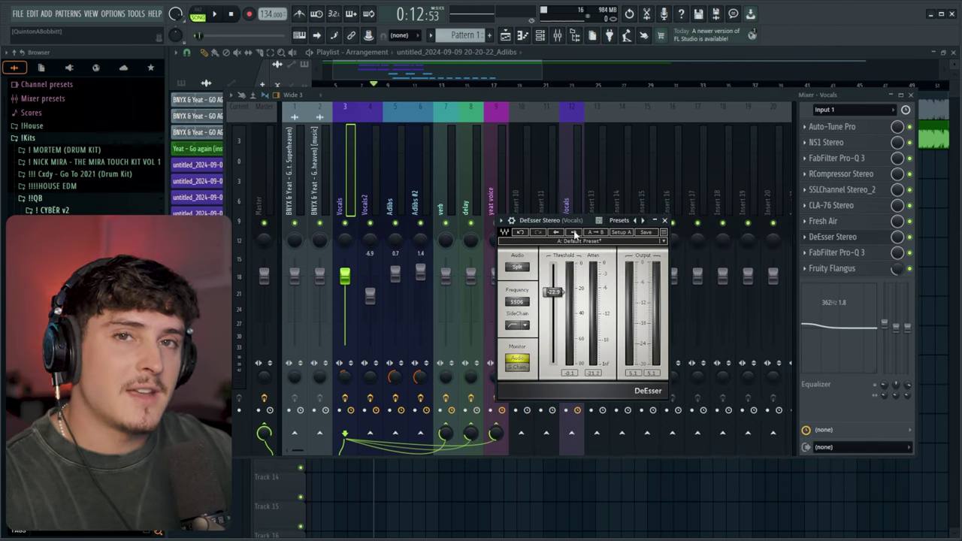
click(665, 221)
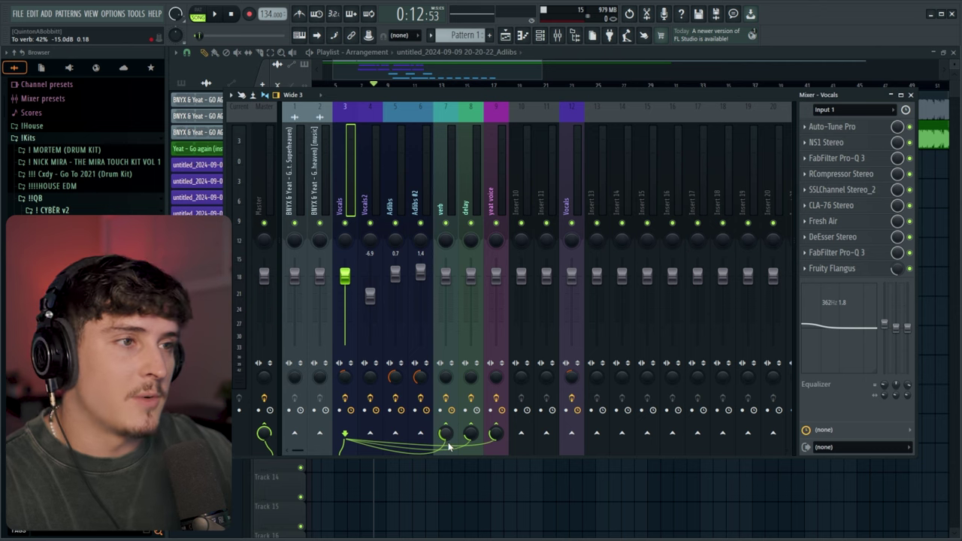
Step: Examine the effects loaded on the verb send track, including its reverb and equalizer
click(442, 172)
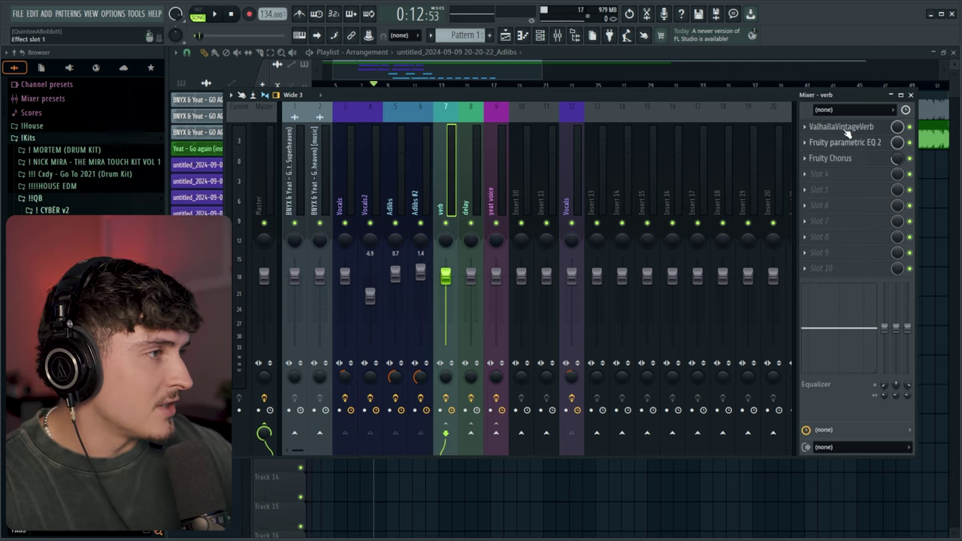
click(840, 144)
drag(318, 223, 282, 218)
click(565, 128)
Step: Return to the playlist and listen to the soloed Vocals track together with the instrumental remake
click(345, 188)
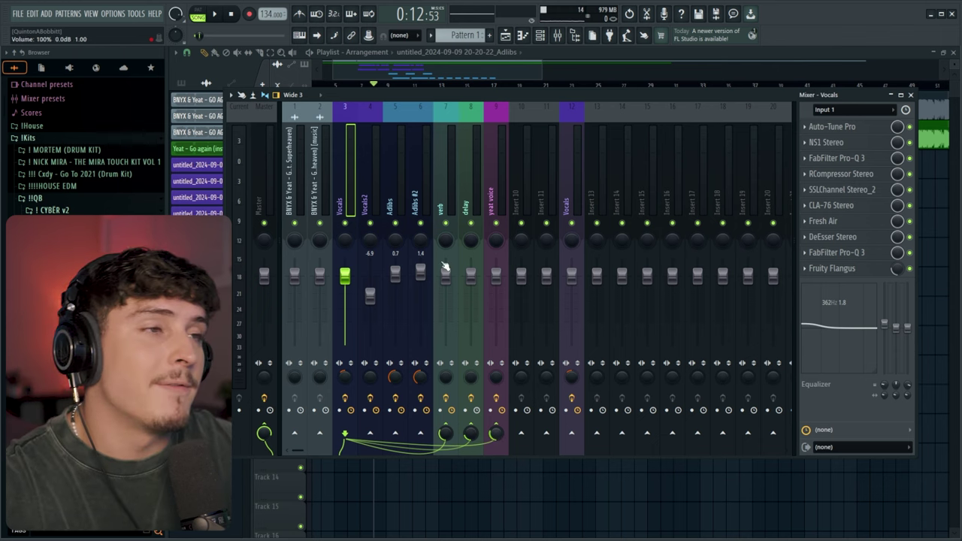
key(F9)
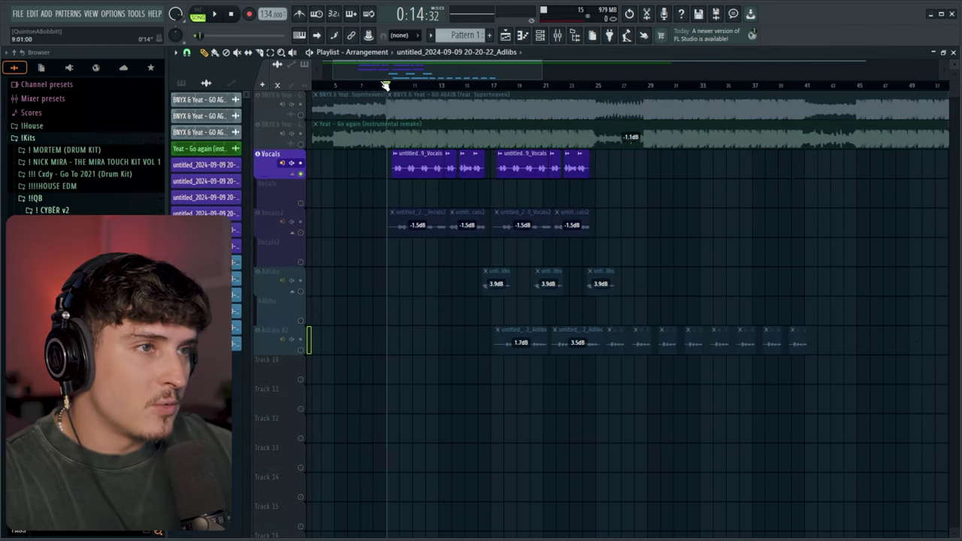
click(303, 144)
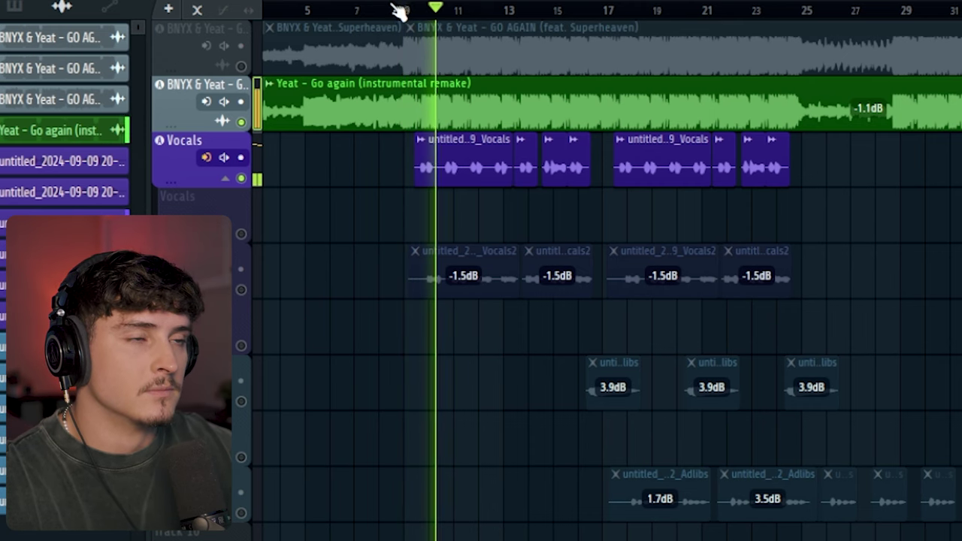
scroll(471, 12, up, 1)
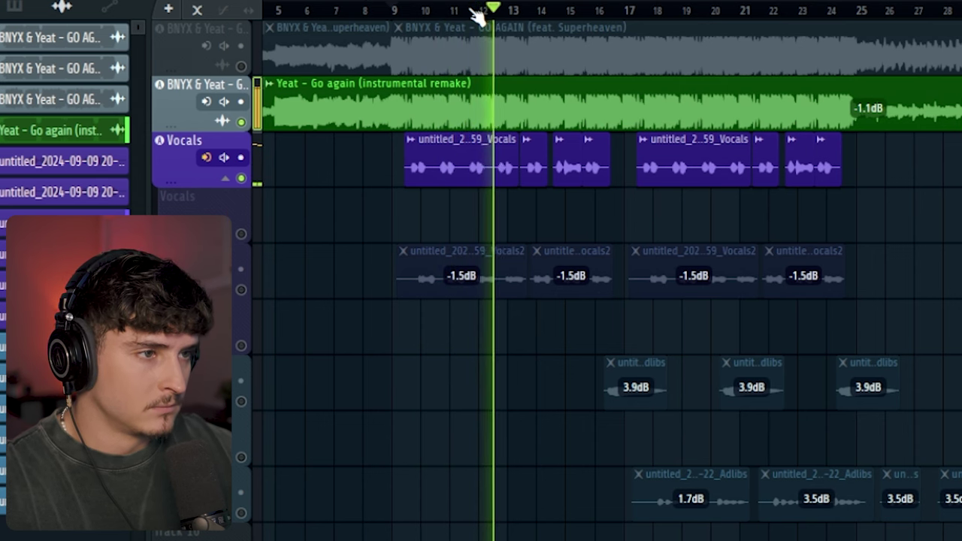
scroll(477, 13, up, 1)
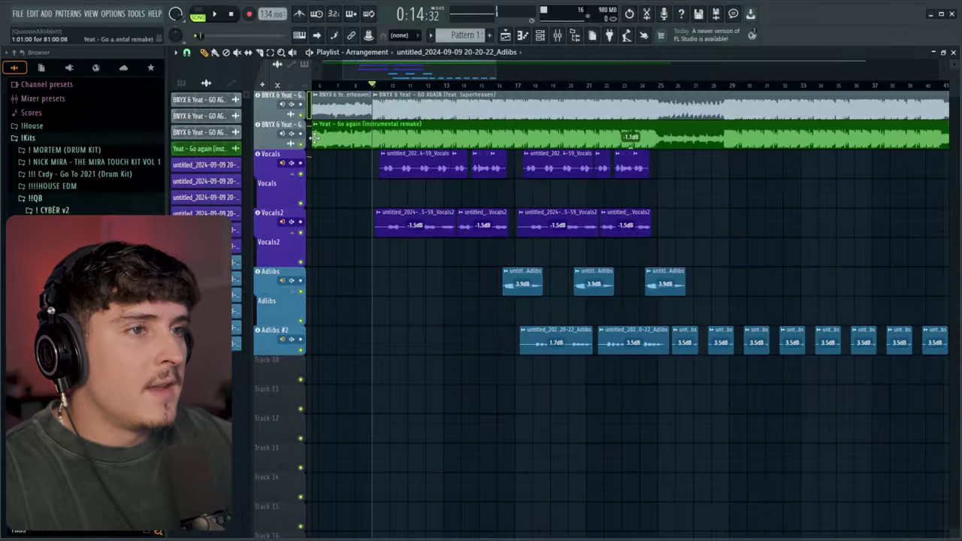
Step: Select all Vocals2 clips, solo the Vocals2 playlist track and play it back on its own
drag(350, 224, 668, 227)
right_click(300, 232)
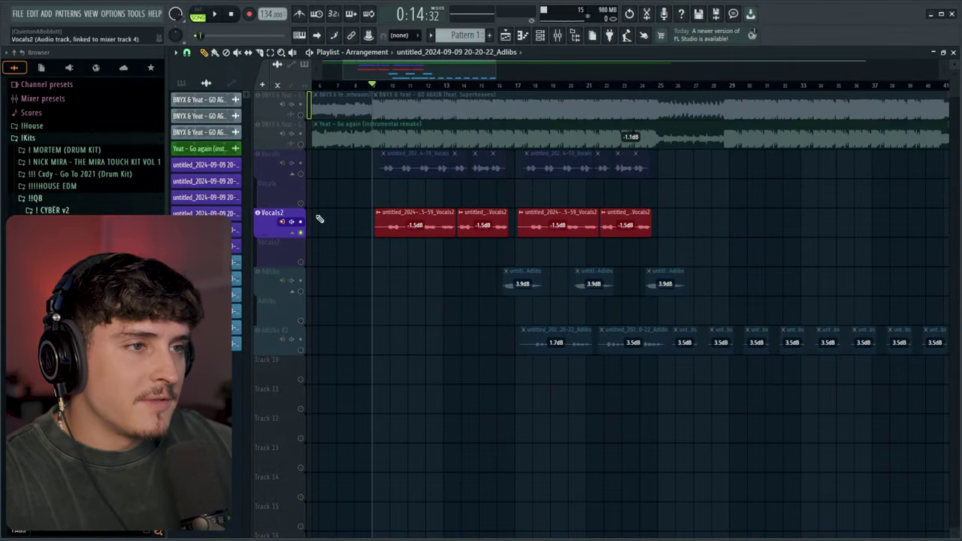
key(space)
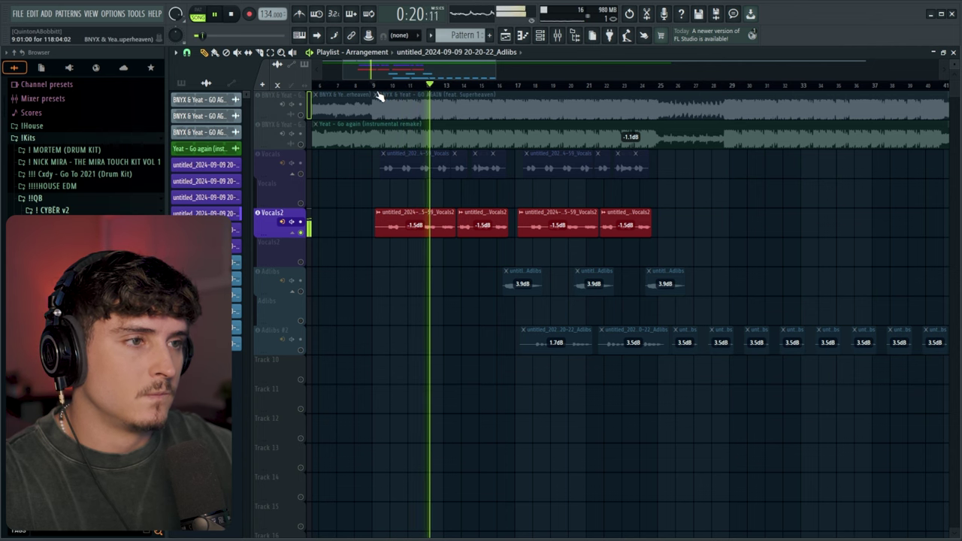
key(space)
Step: Unmute the Vocals and instrumental tracks, show the Vocals2 mixer chain, and play both vocal layers over the beat
click(301, 173)
click(300, 143)
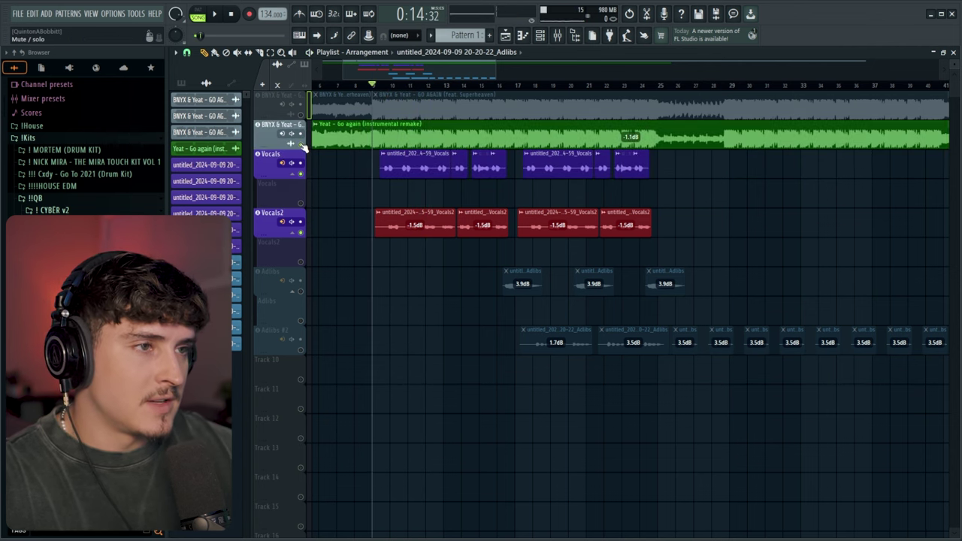
click(556, 35)
click(369, 203)
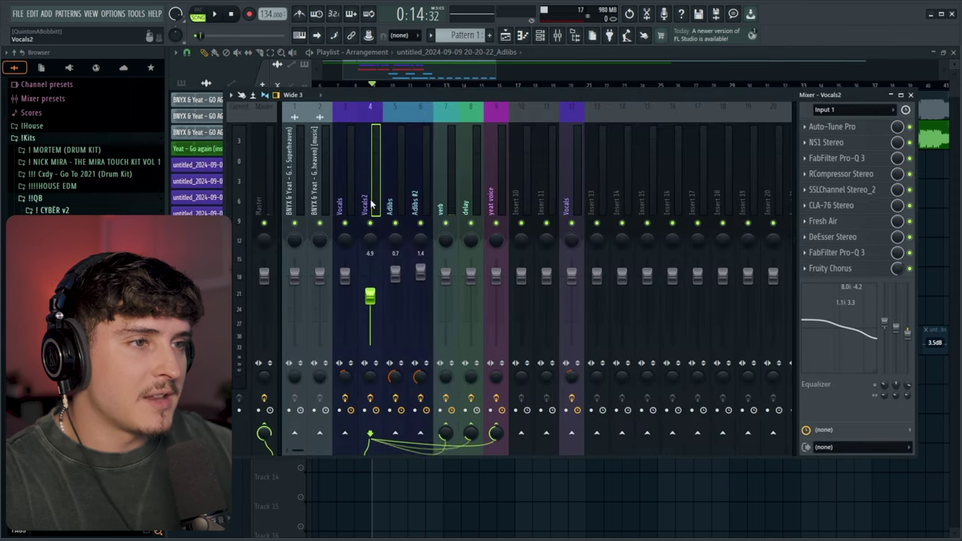
click(389, 71)
key(space)
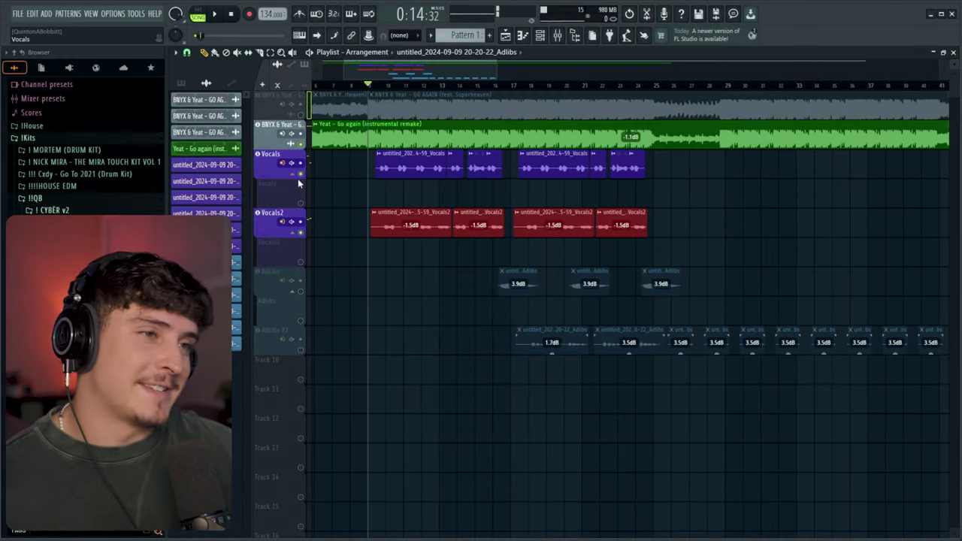
Step: Reactivate all playlist tracks except the original song, and select the Adlibs track in the mixer
right_click(302, 204)
right_click(302, 204)
click(302, 145)
click(306, 149)
key(F9)
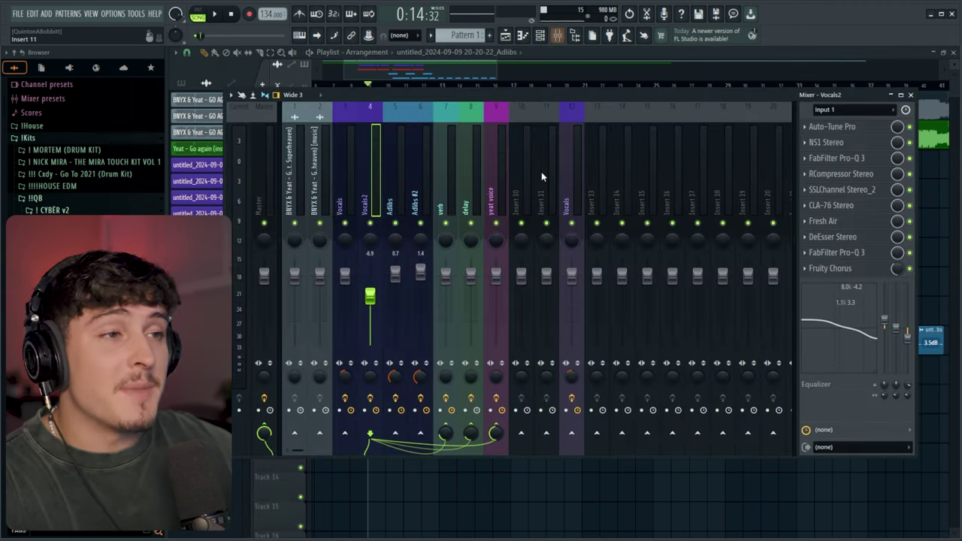
click(398, 207)
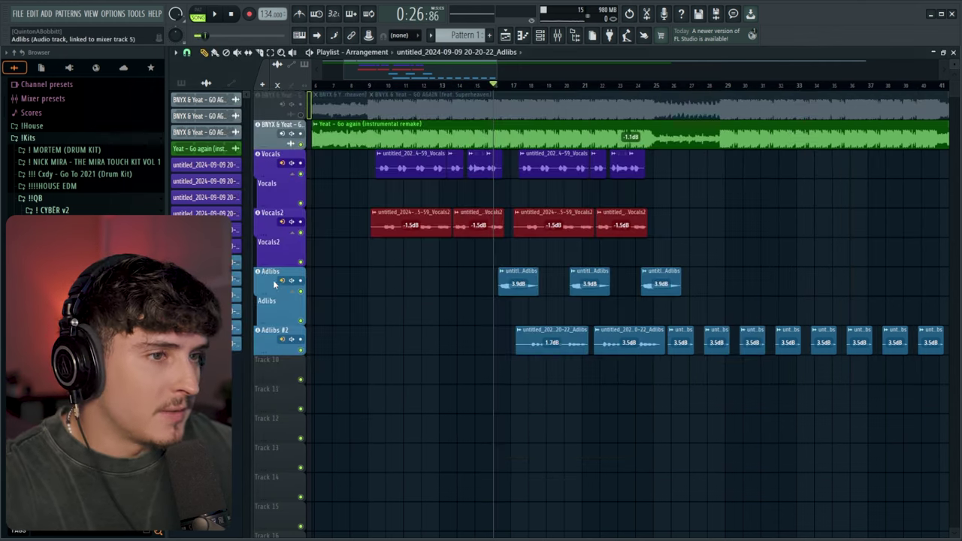
Step: Solo the Adlibs track, unmute Adlibs #2 alongside it, and listen to both adlib layers alone
right_click(301, 291)
click(301, 350)
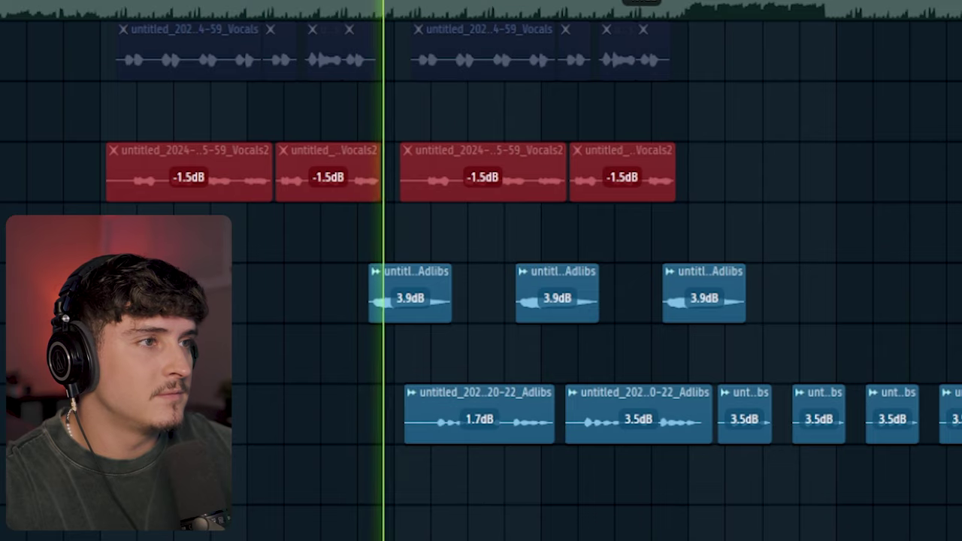
scroll(433, 270, up, 2)
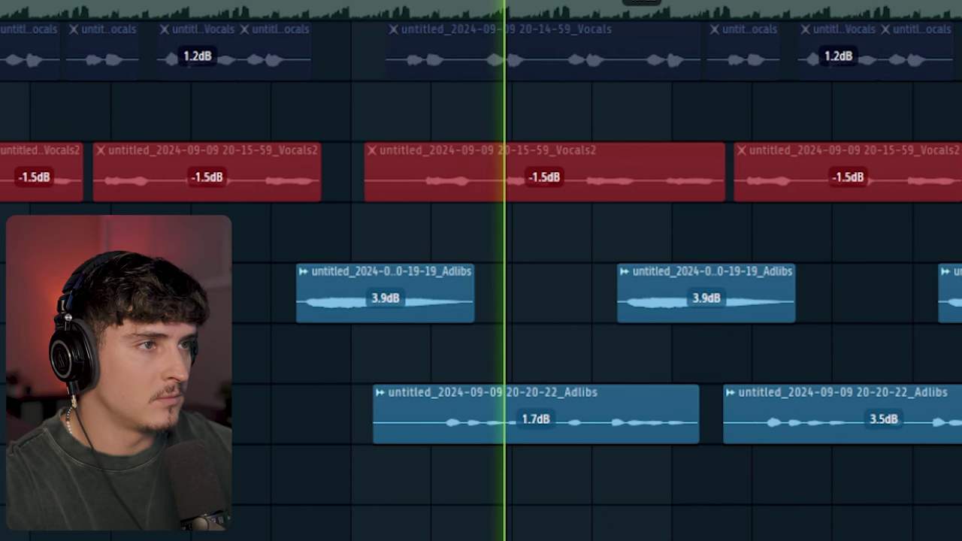
key(space)
Step: Enable every playlist track except the original song and play the full arrangement with vocals, adlibs and instrumental
right_click(300, 144)
right_click(300, 144)
click(301, 115)
key(space)
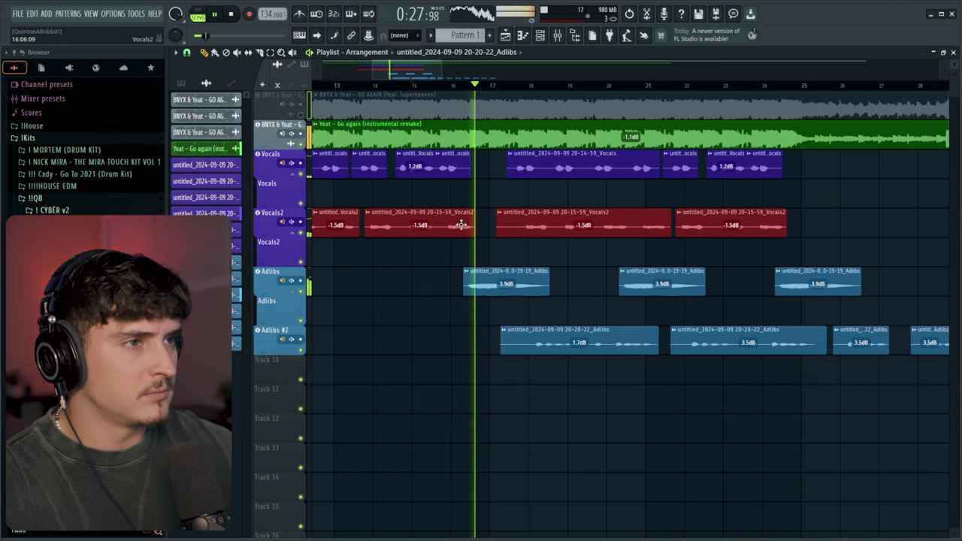
scroll(456, 90, down, 2)
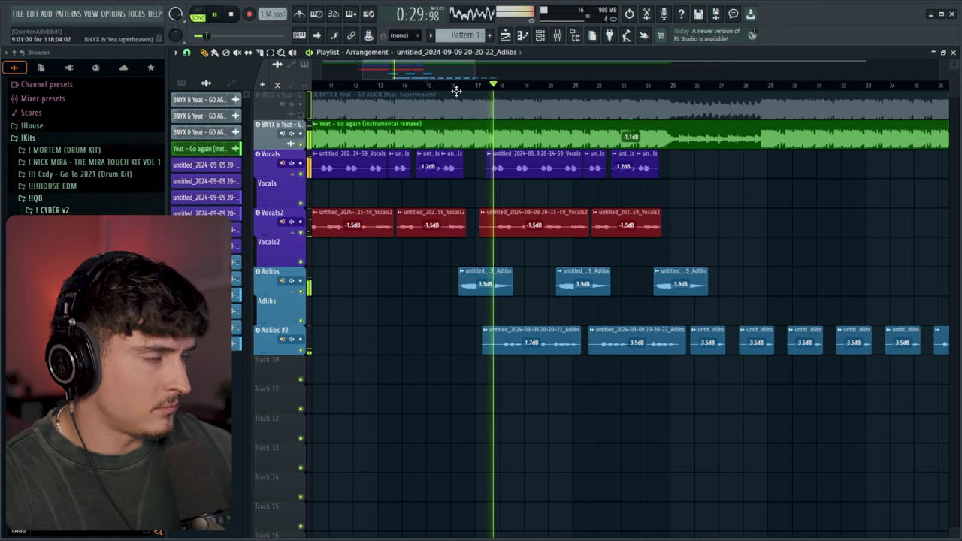
scroll(456, 90, down, 1)
scroll(455, 239, up, 1)
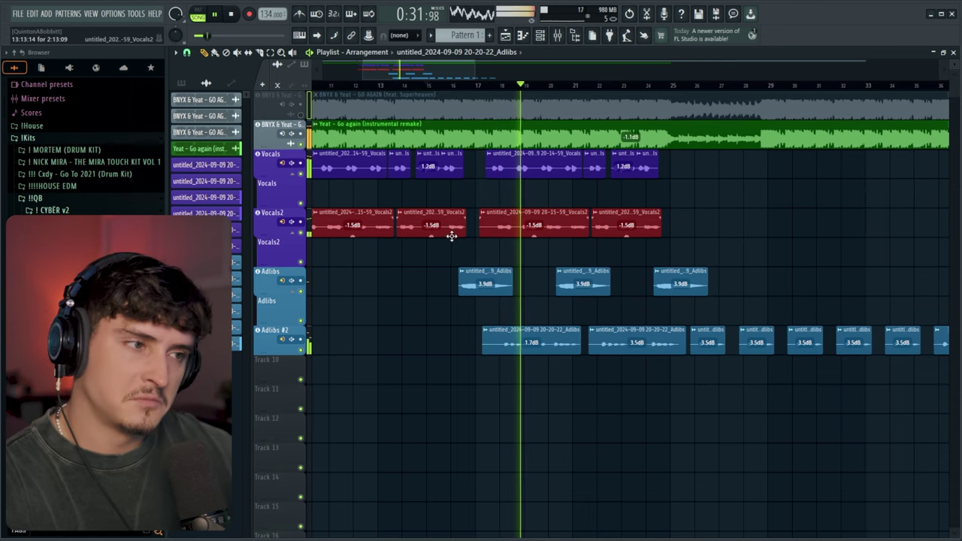
scroll(418, 92, down, 1)
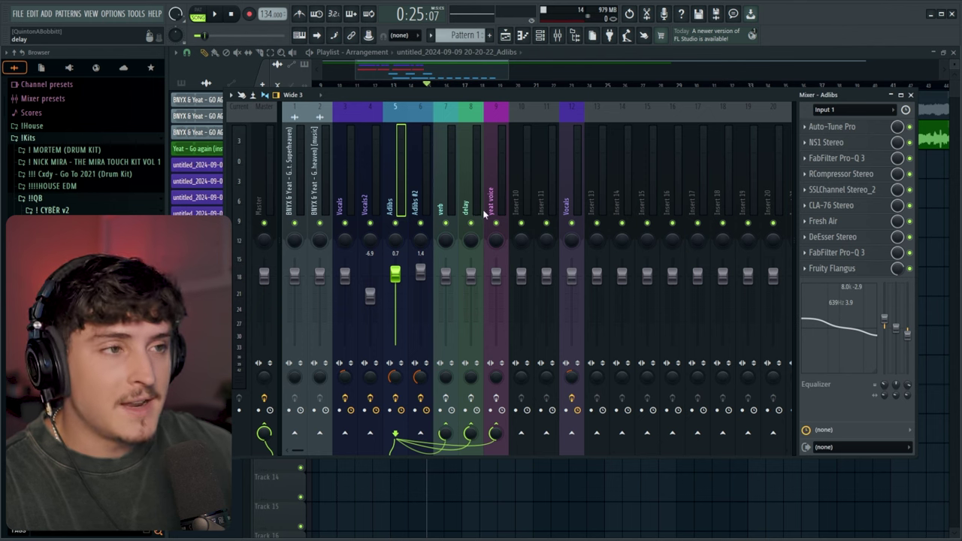
key(F9)
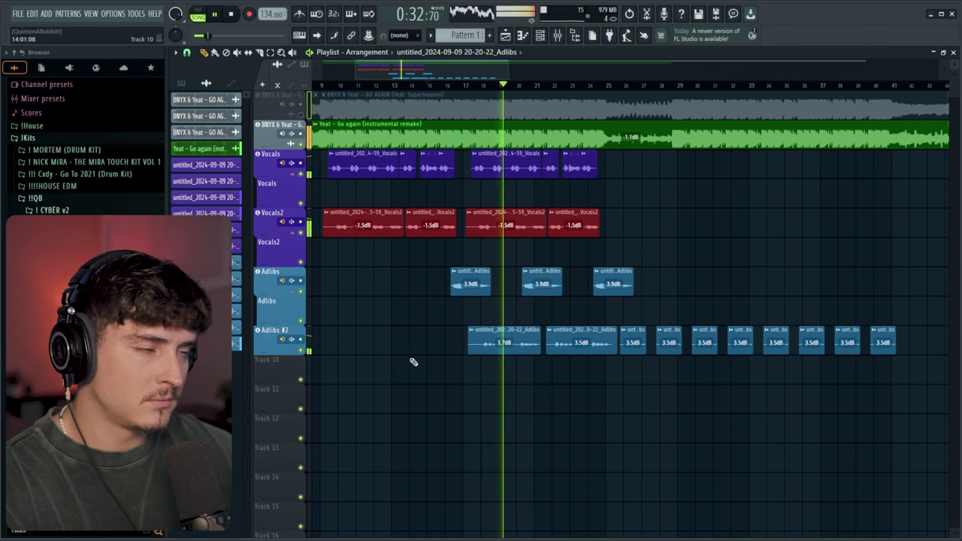
Step: Disable the effects on all mixer tracks and play the vocals and adlibs dry over the instrumental
key(space)
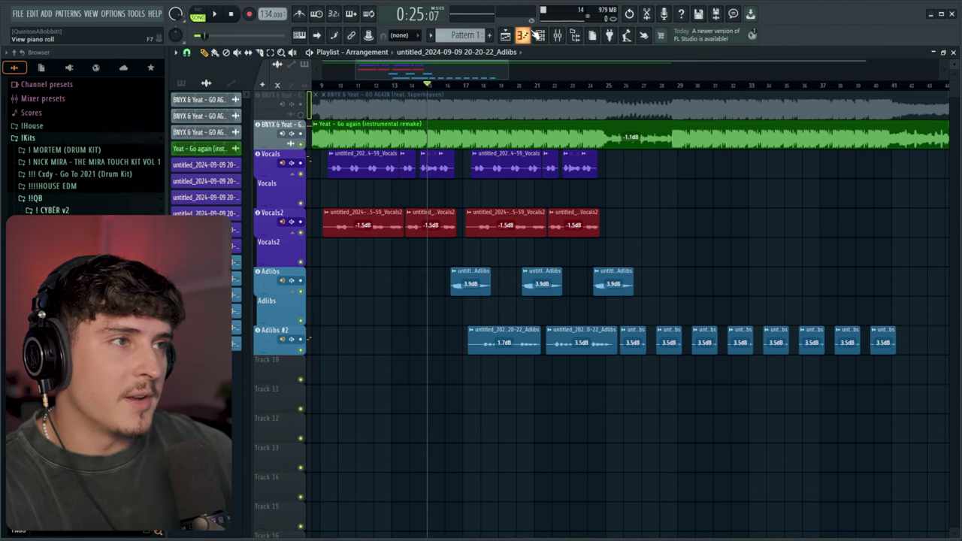
click(557, 36)
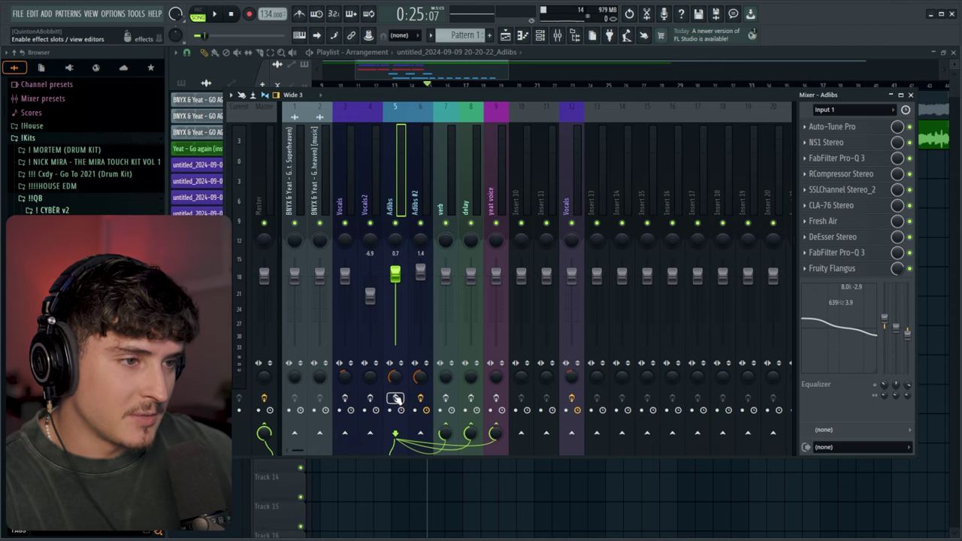
click(415, 69)
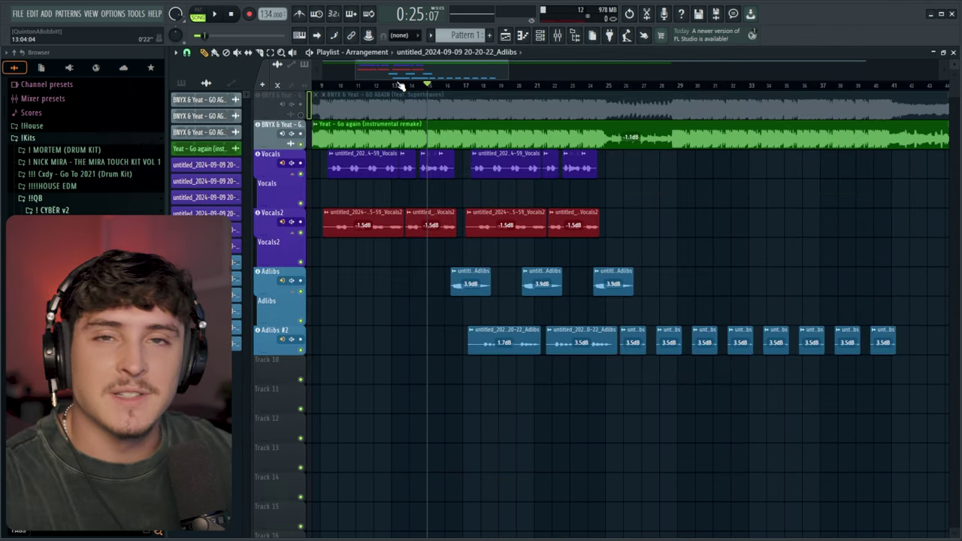
key(space)
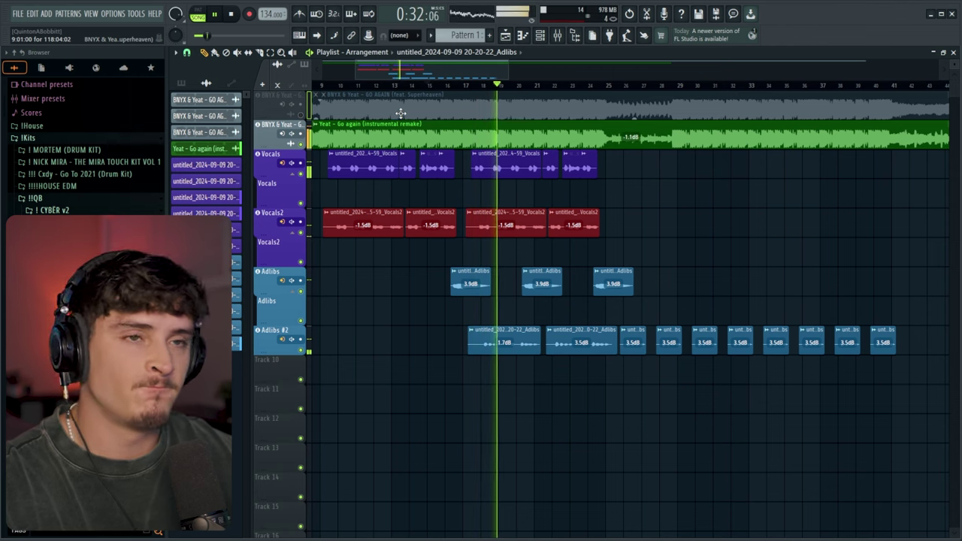
Step: Re-enable the effects on all mixer tracks and play the arrangement with its processing
key(space)
key(F9)
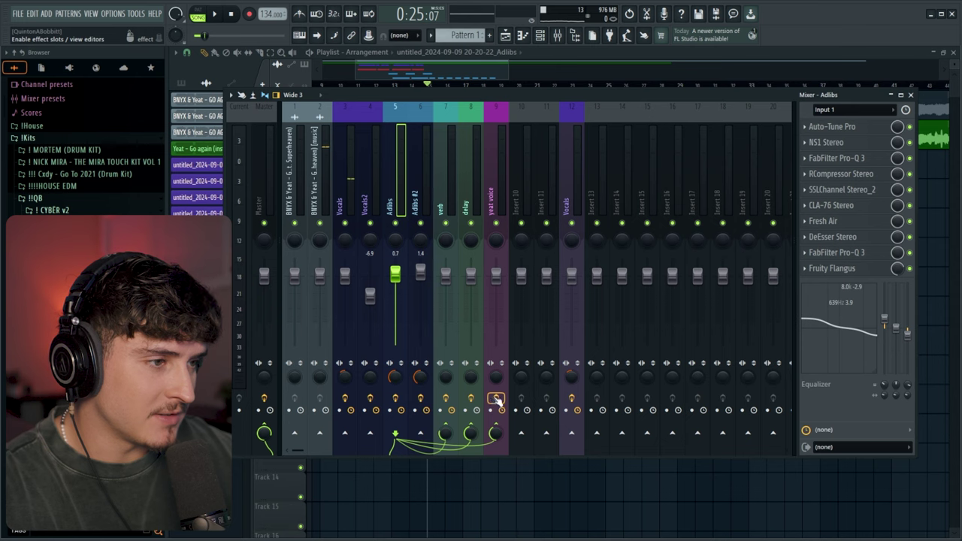
key(F9)
key(space)
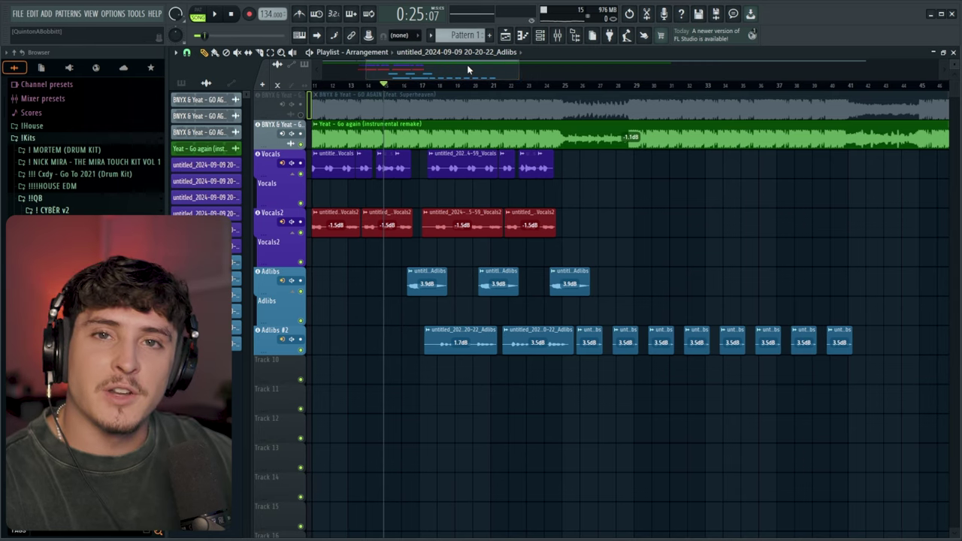
drag(446, 63, 410, 79)
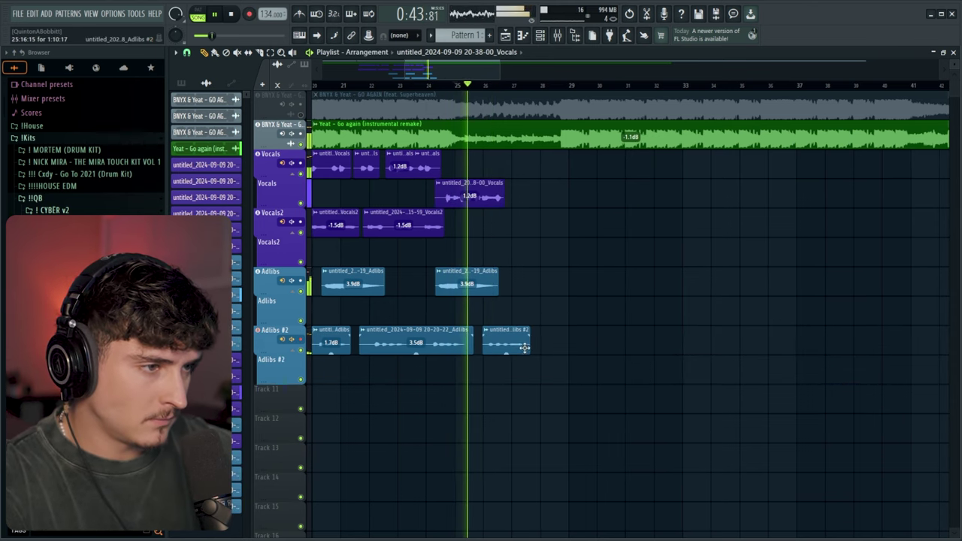
Step: Re-record the last Adlibs #2 clip at about bar 25 and place five copies after it, up to about bar 37
right_click(527, 348)
key(r)
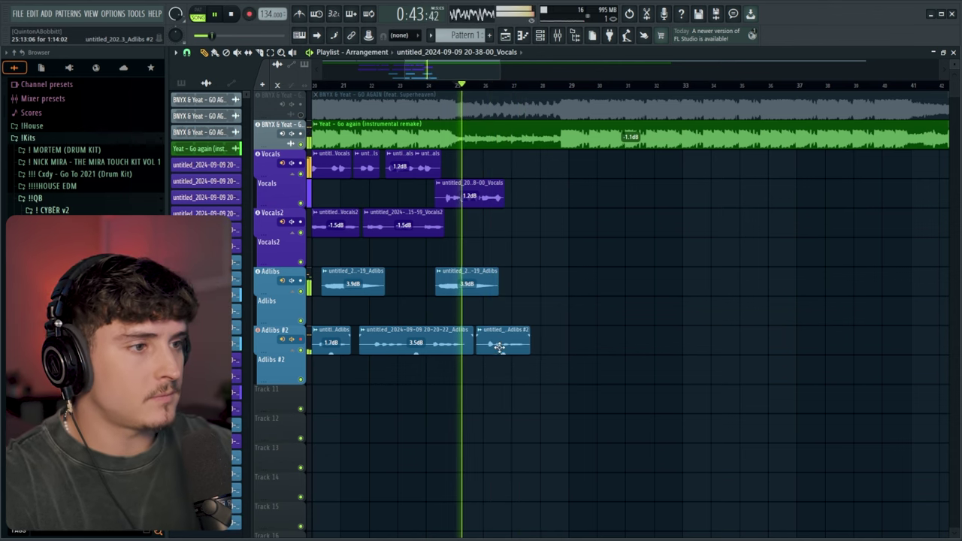
click(538, 347)
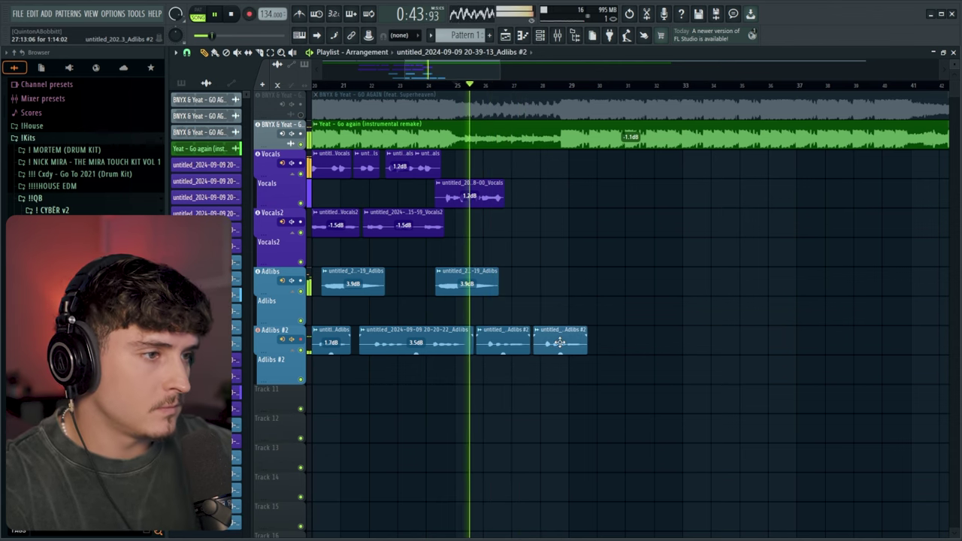
click(594, 347)
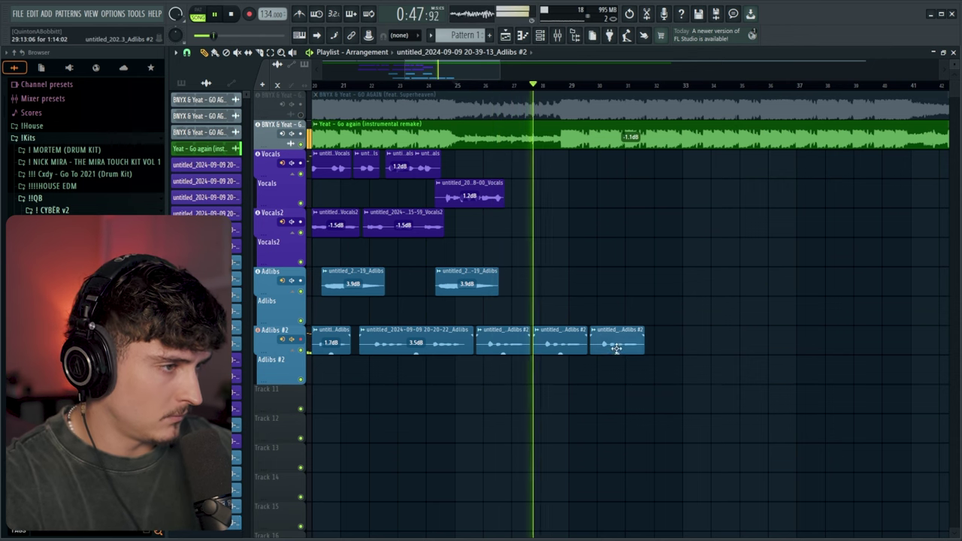
click(650, 344)
click(707, 344)
drag(792, 344, 764, 344)
Step: Delete the Vocals take at about bar 26 and record a replacement phrase
click(528, 87)
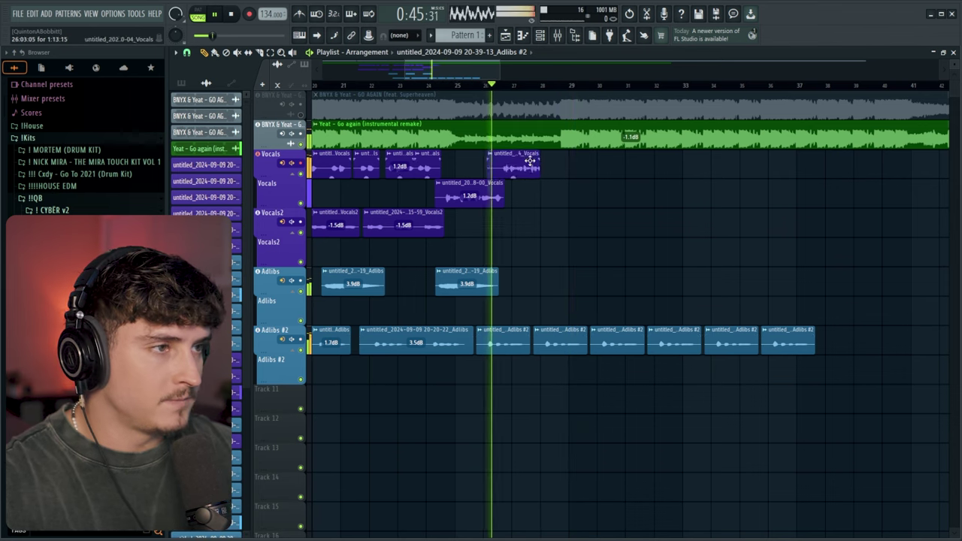
right_click(532, 165)
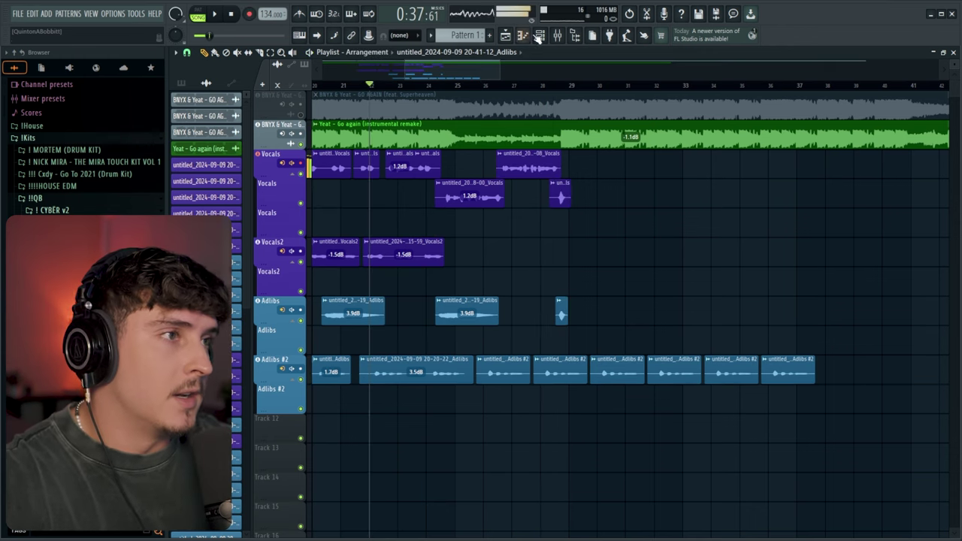
Step: Mute the delay and yeat voice sends in the mixer and return to the start of the arrangement
key(F9)
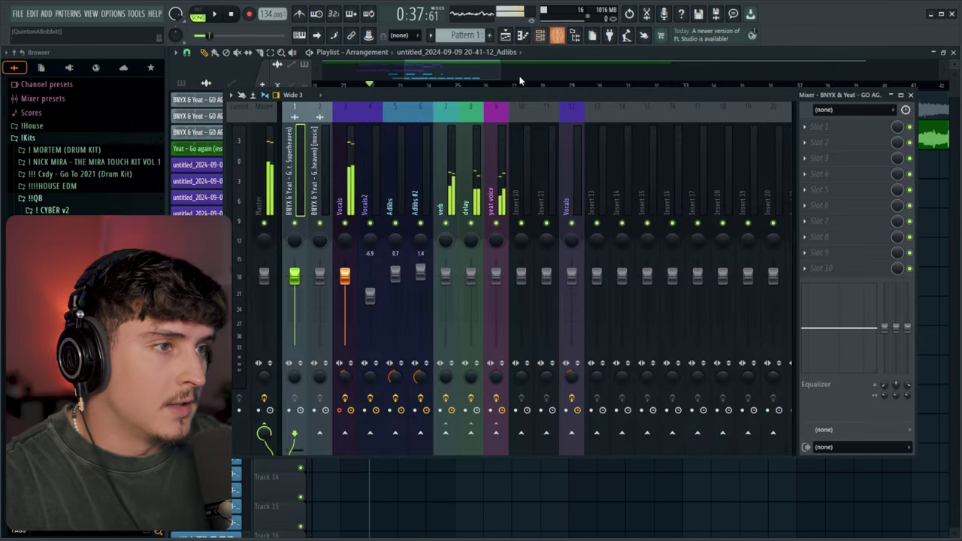
key(F9)
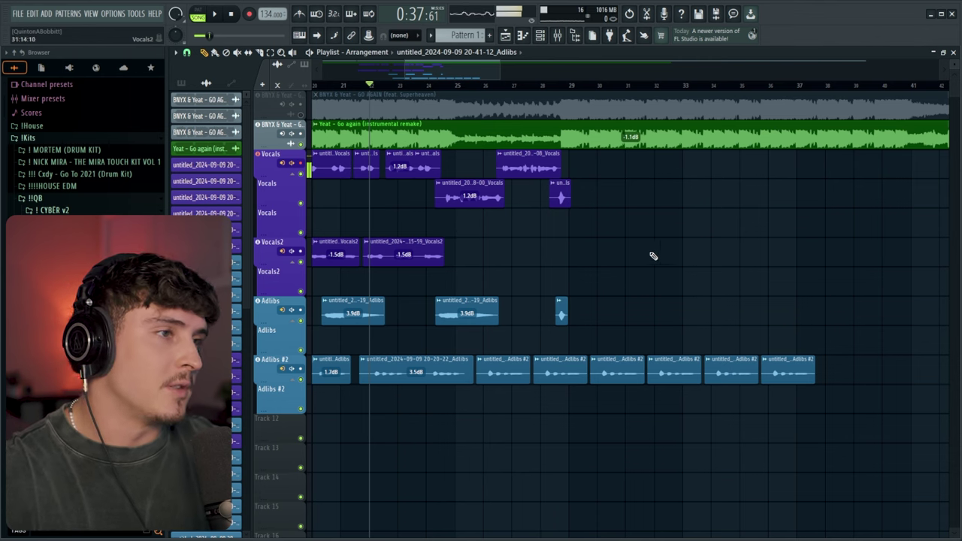
drag(453, 77, 375, 89)
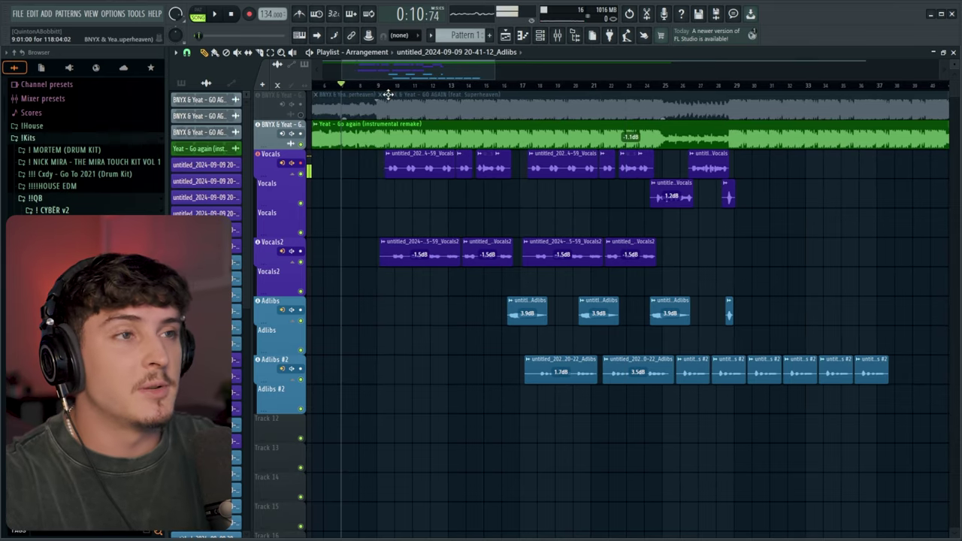
key(F9)
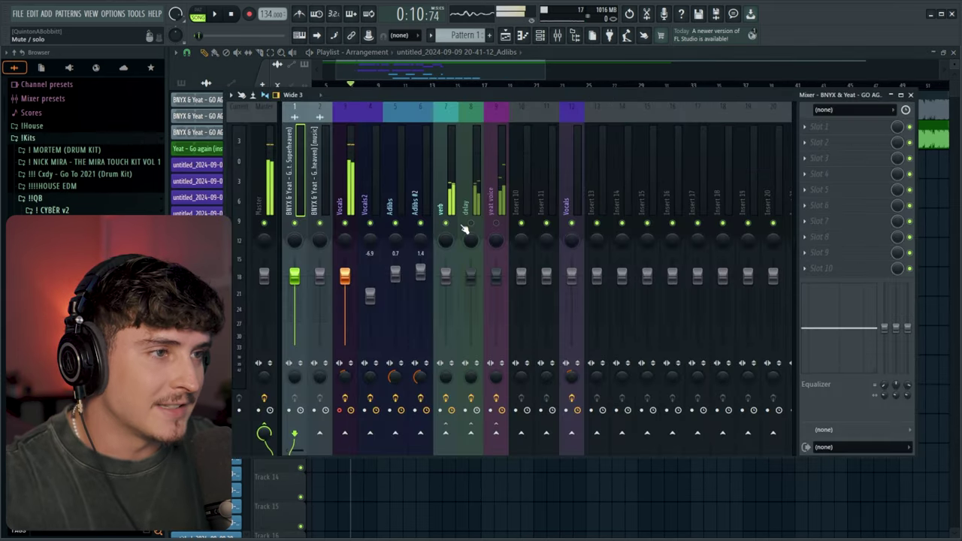
key(F9)
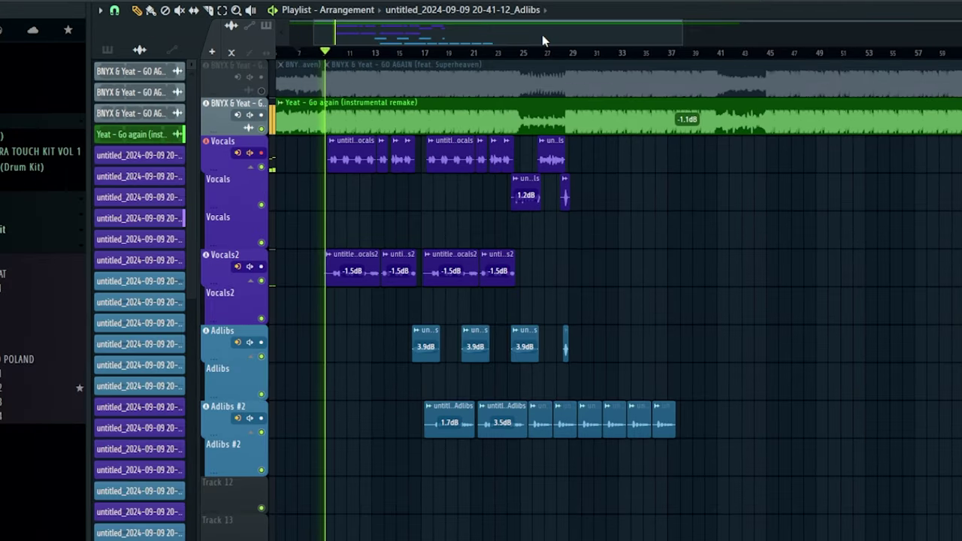
Step: Play the arrangement from about bar 9 and follow the layered vocals and adlibs in the playlist
scroll(541, 58, up, 2)
scroll(540, 59, down, 3)
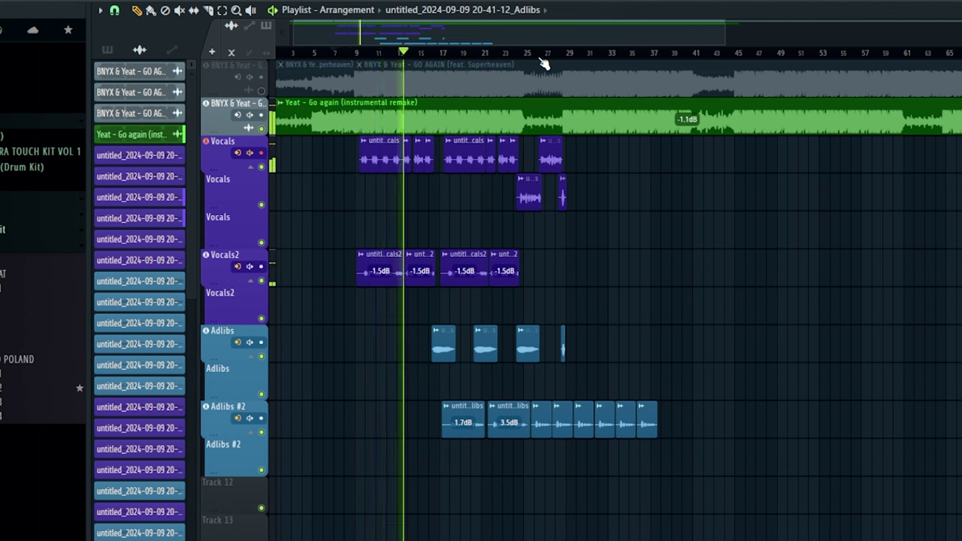
scroll(583, 53, up, 3)
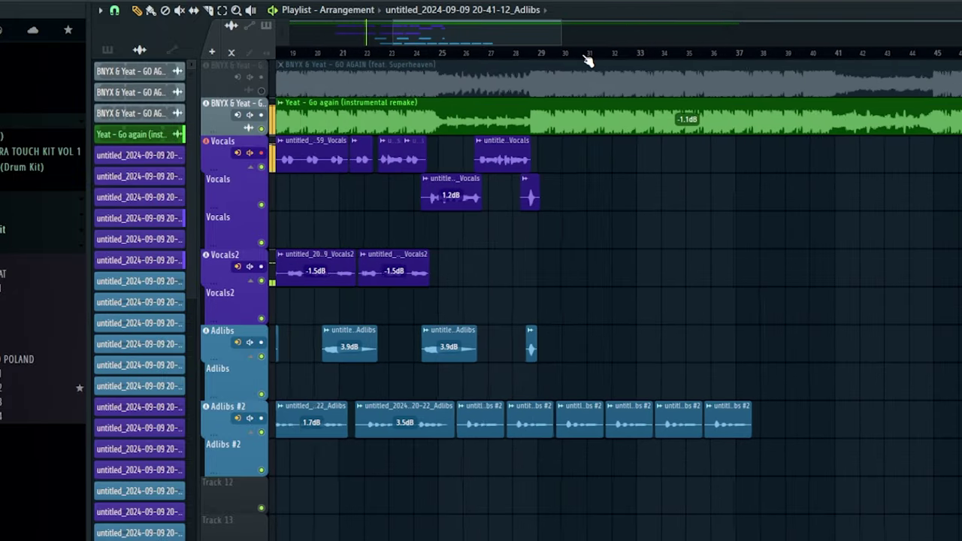
scroll(586, 60, up, 1)
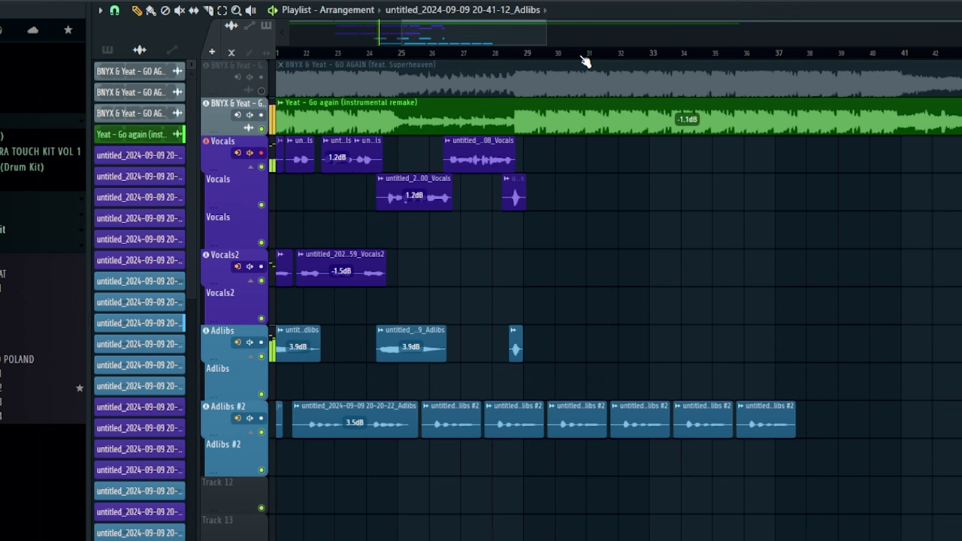
scroll(541, 60, down, 3)
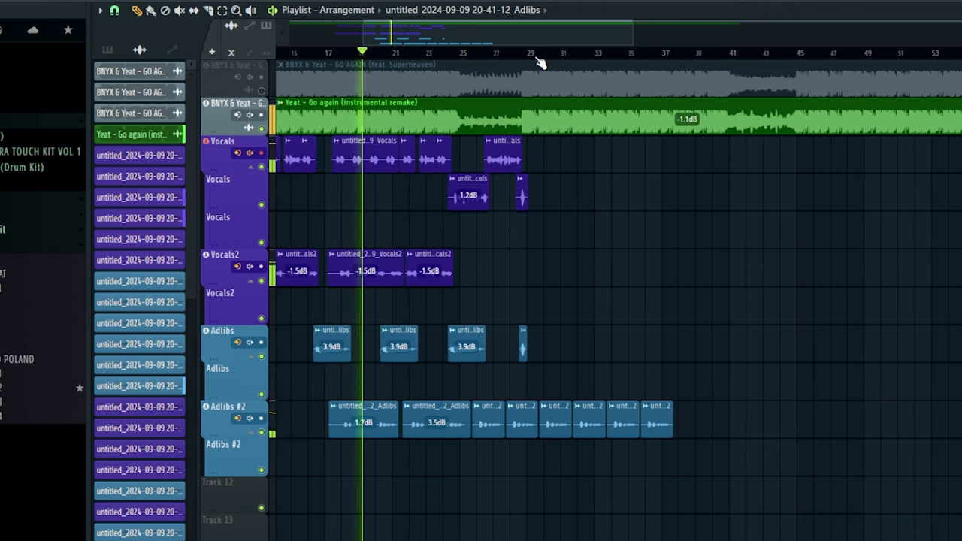
scroll(528, 56, up, 1)
Step: Record a long continuous vocal take on the third Vocals lane, starting at about bar 26
drag(430, 35, 432, 37)
scroll(497, 62, up, 1)
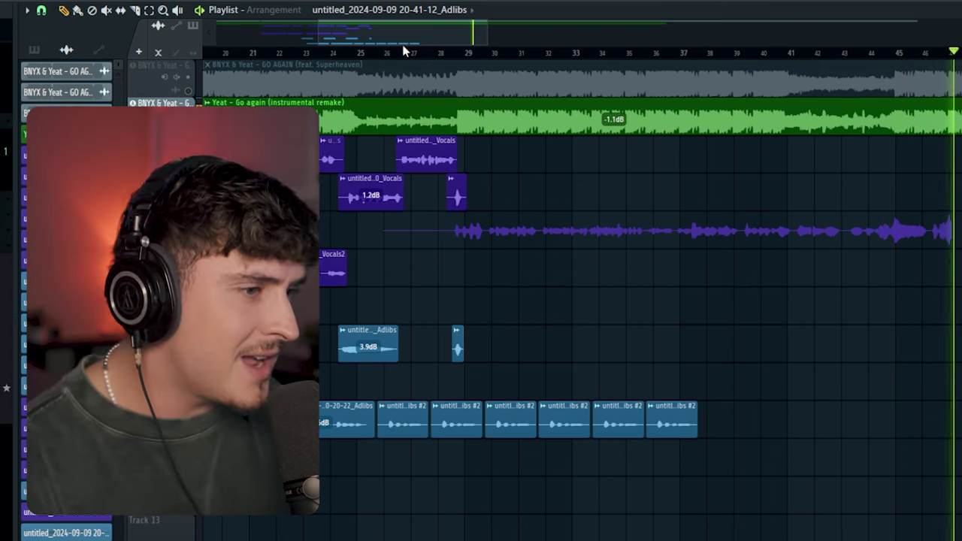
scroll(464, 58, down, 3)
drag(474, 35, 522, 37)
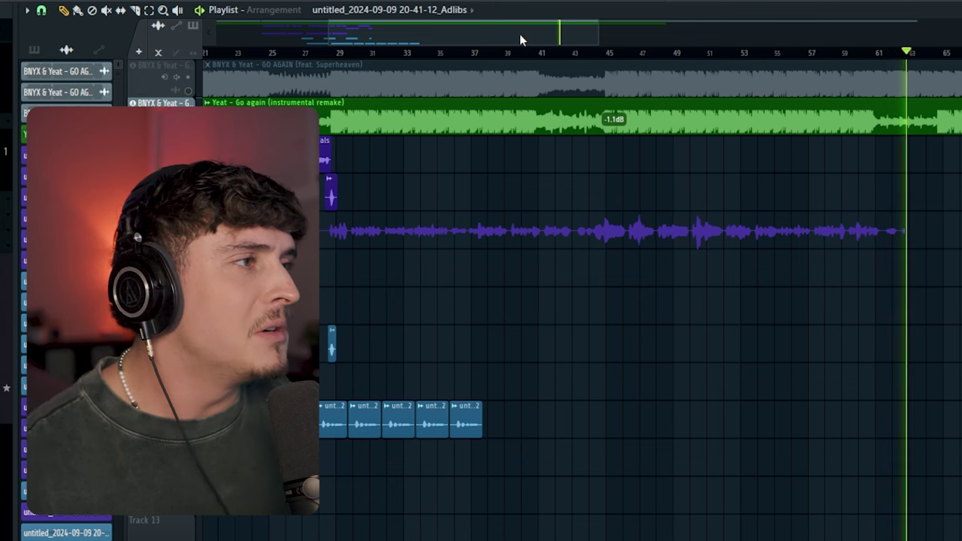
drag(531, 36, 629, 26)
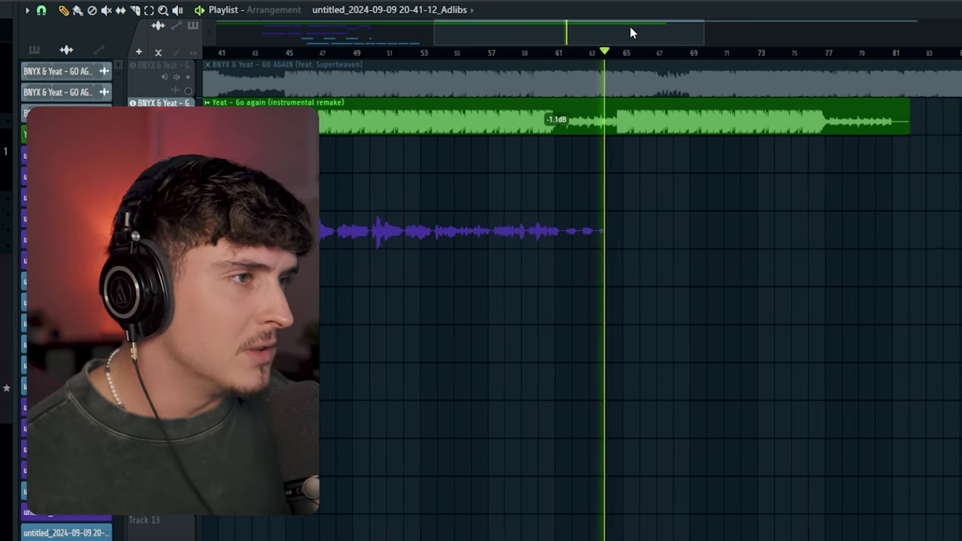